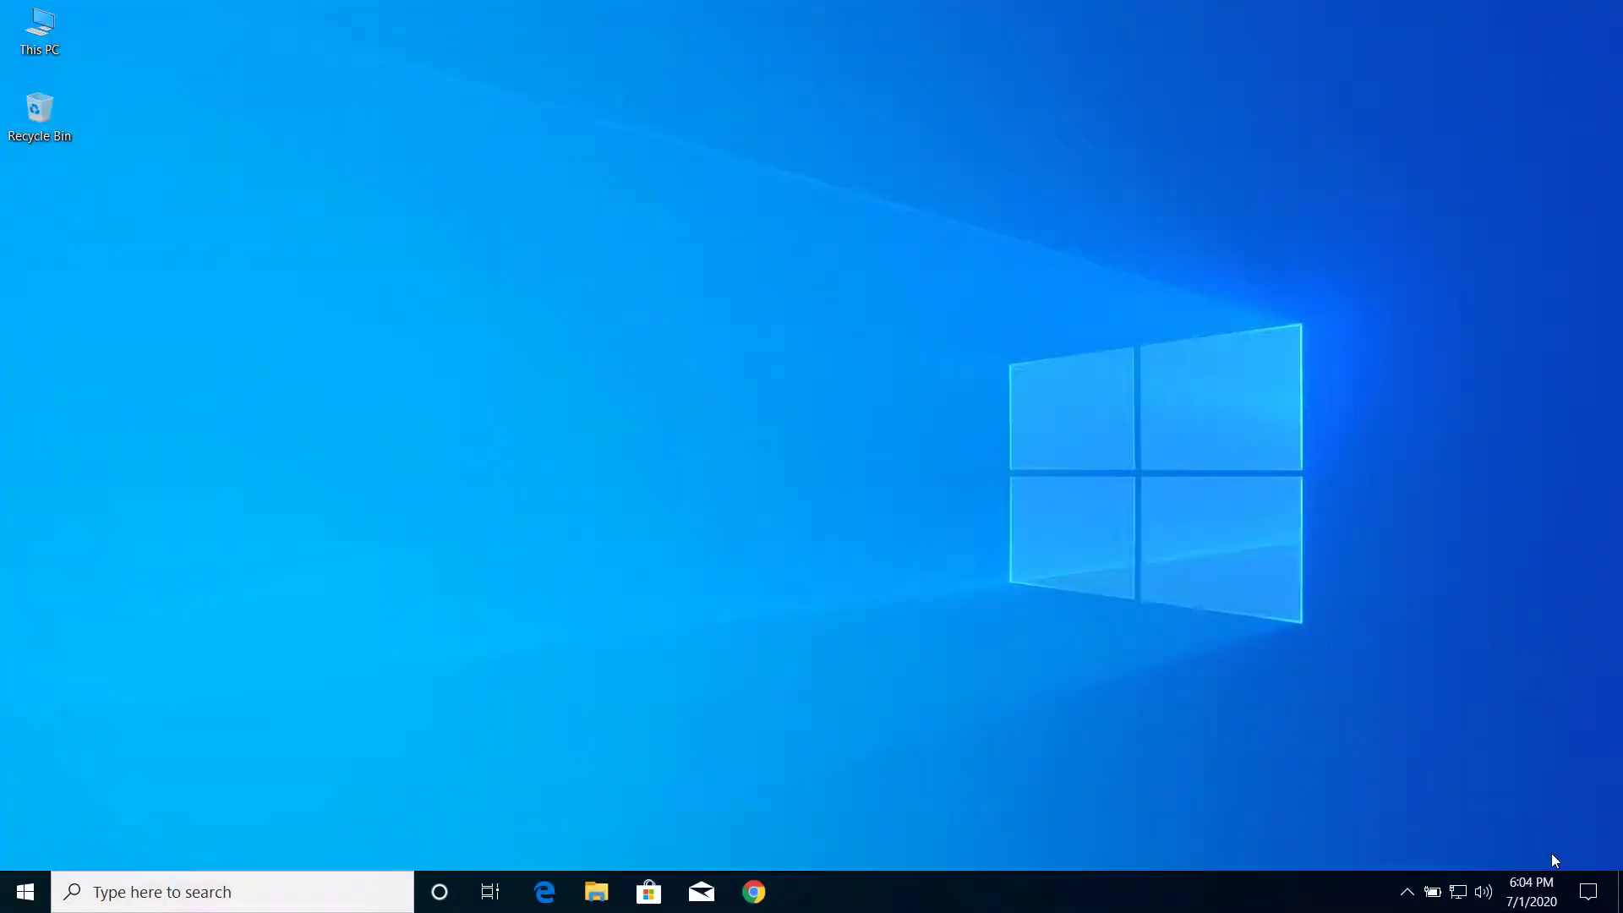
Bring up the Run dialog and clear its previous command to enter sysdm.cpl.
key("super+r")
key("BackSpace")
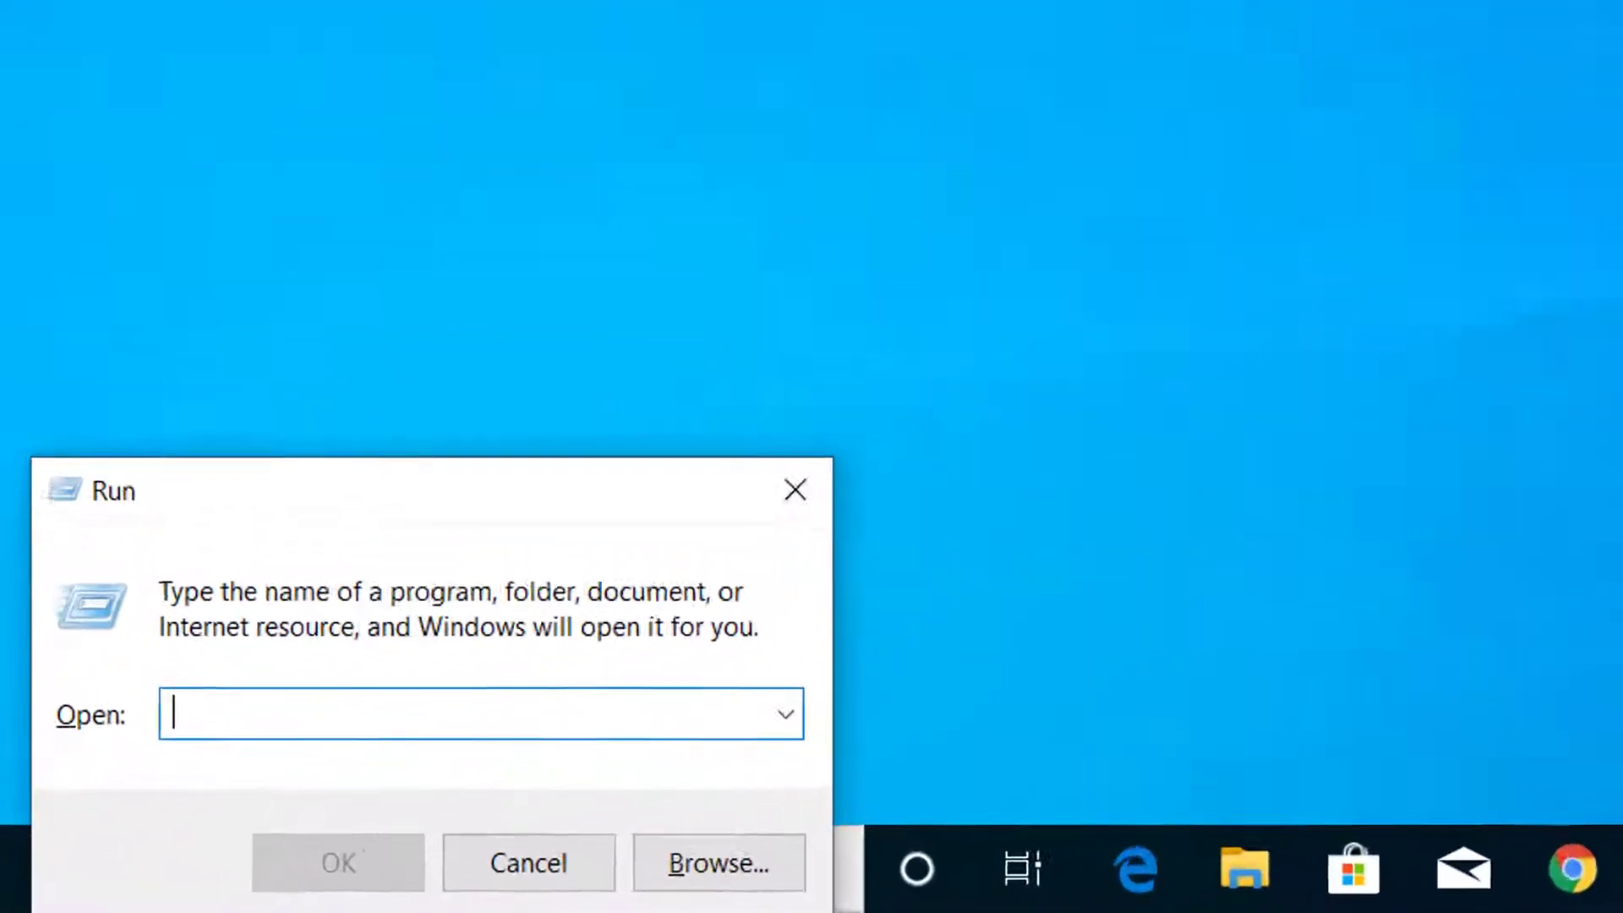
type("s")
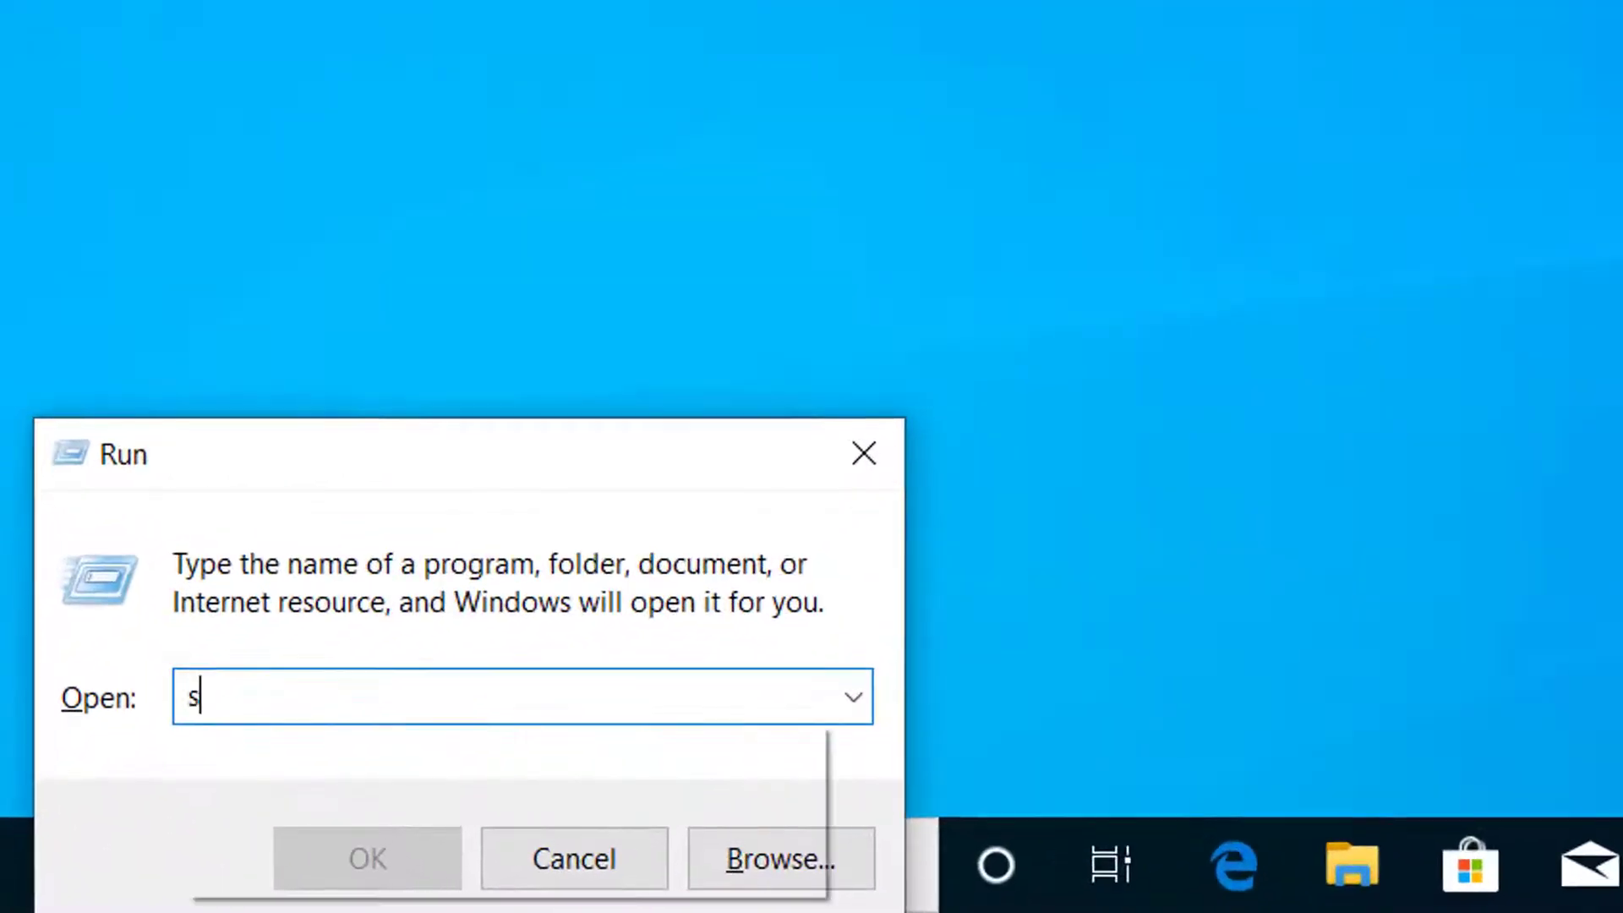
type("ysd")
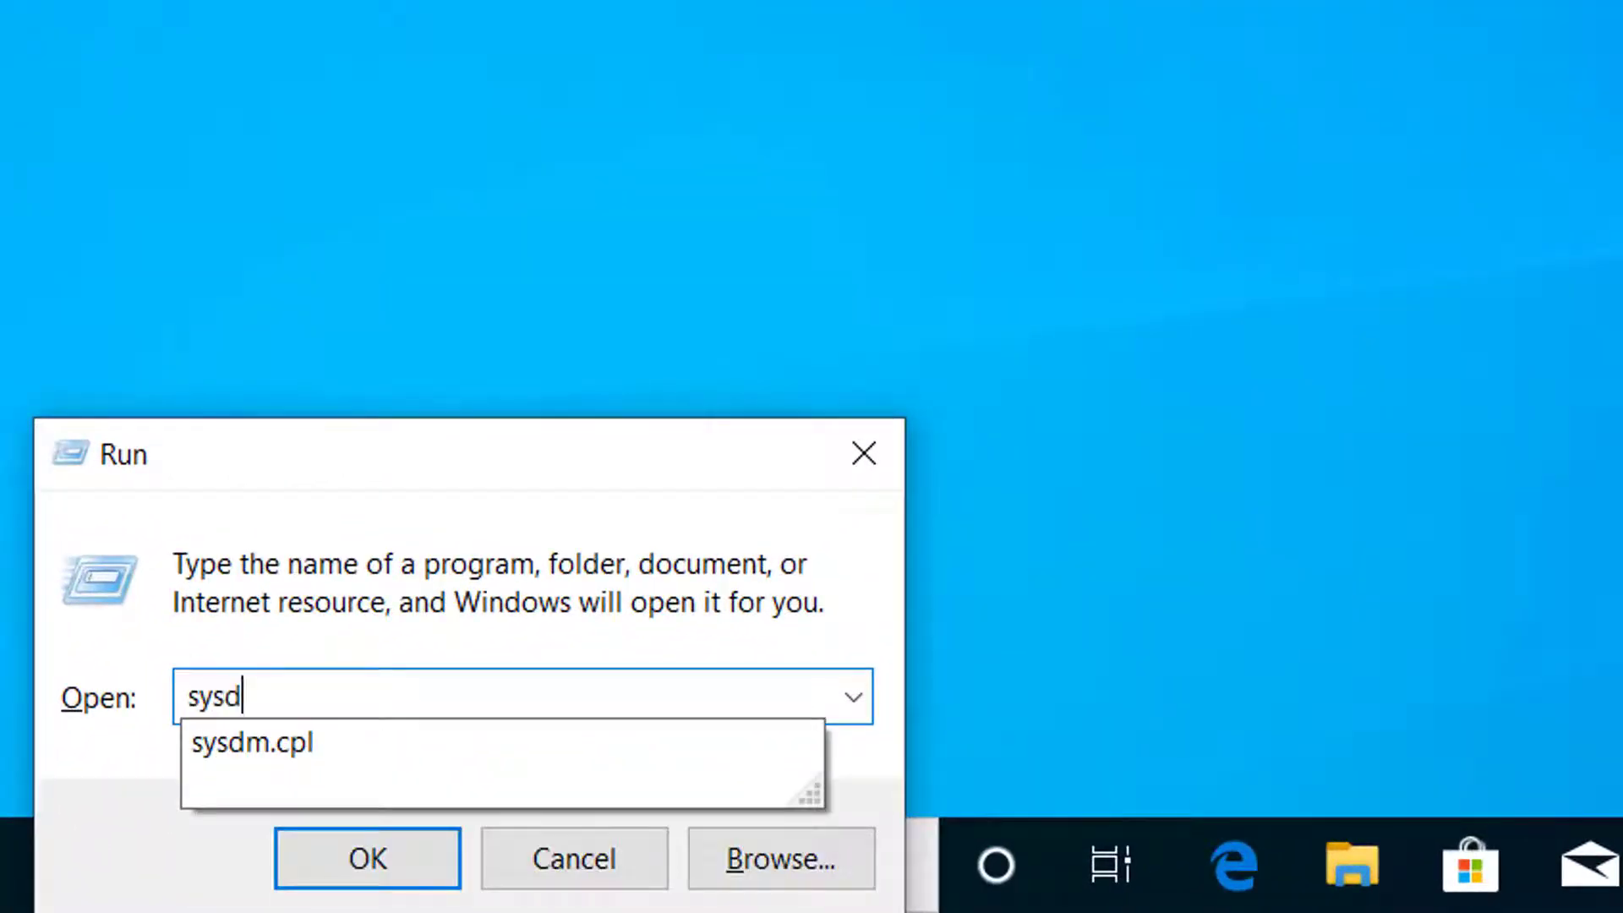
type("m.c")
type("pl")
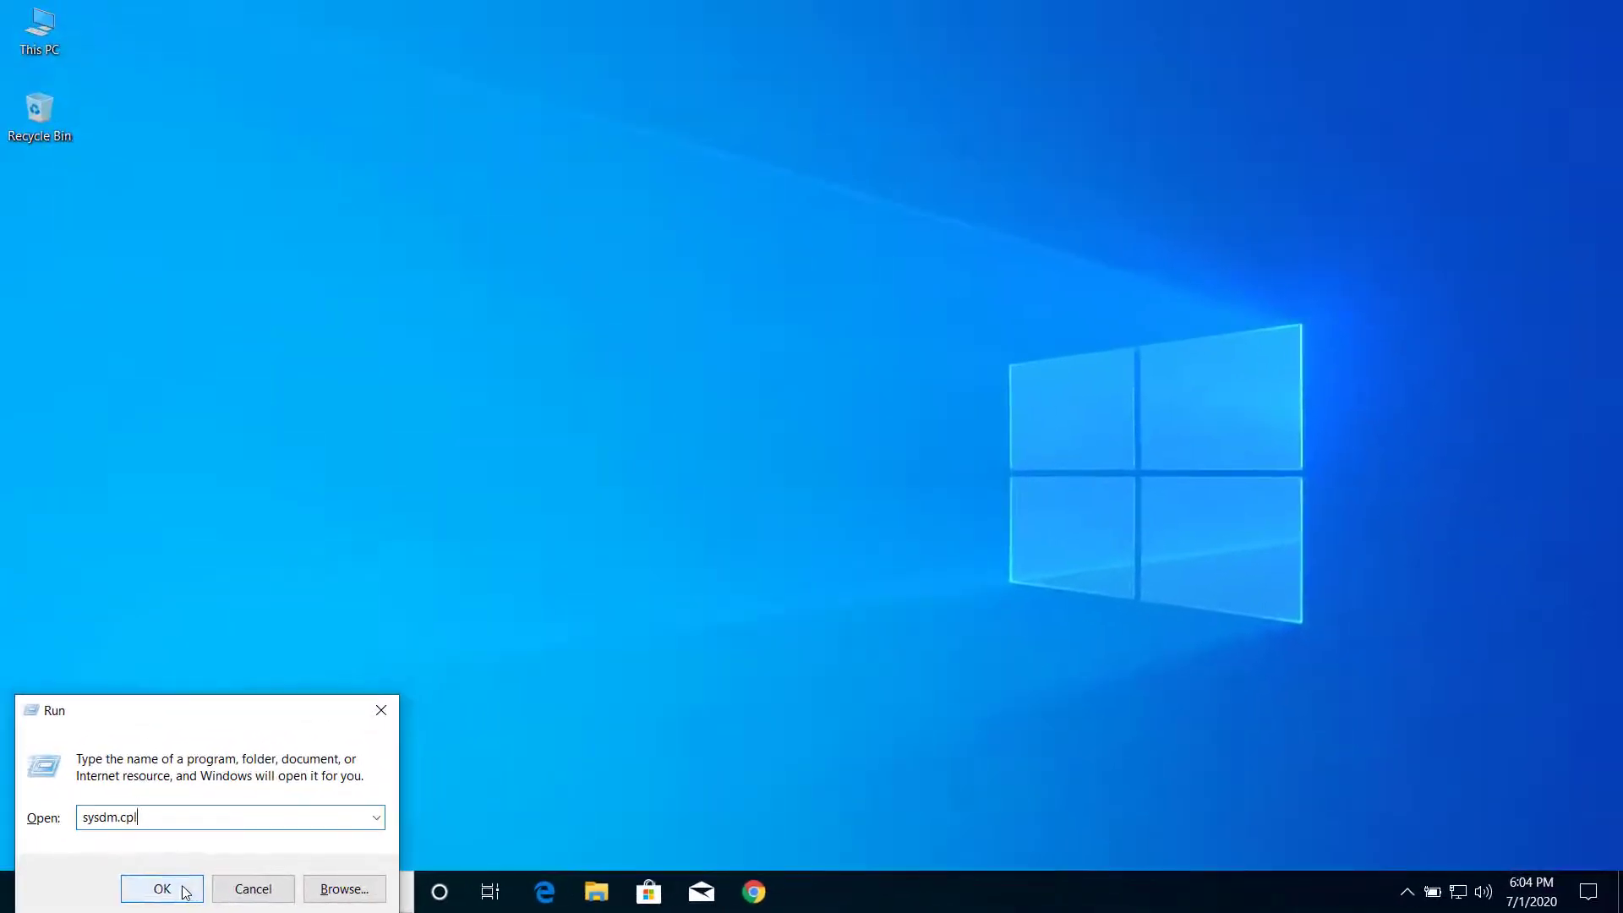
Run sysdm.cpl and reach Performance Options' Advanced view showing 1344 MB virtual memory.
left_click(163, 888)
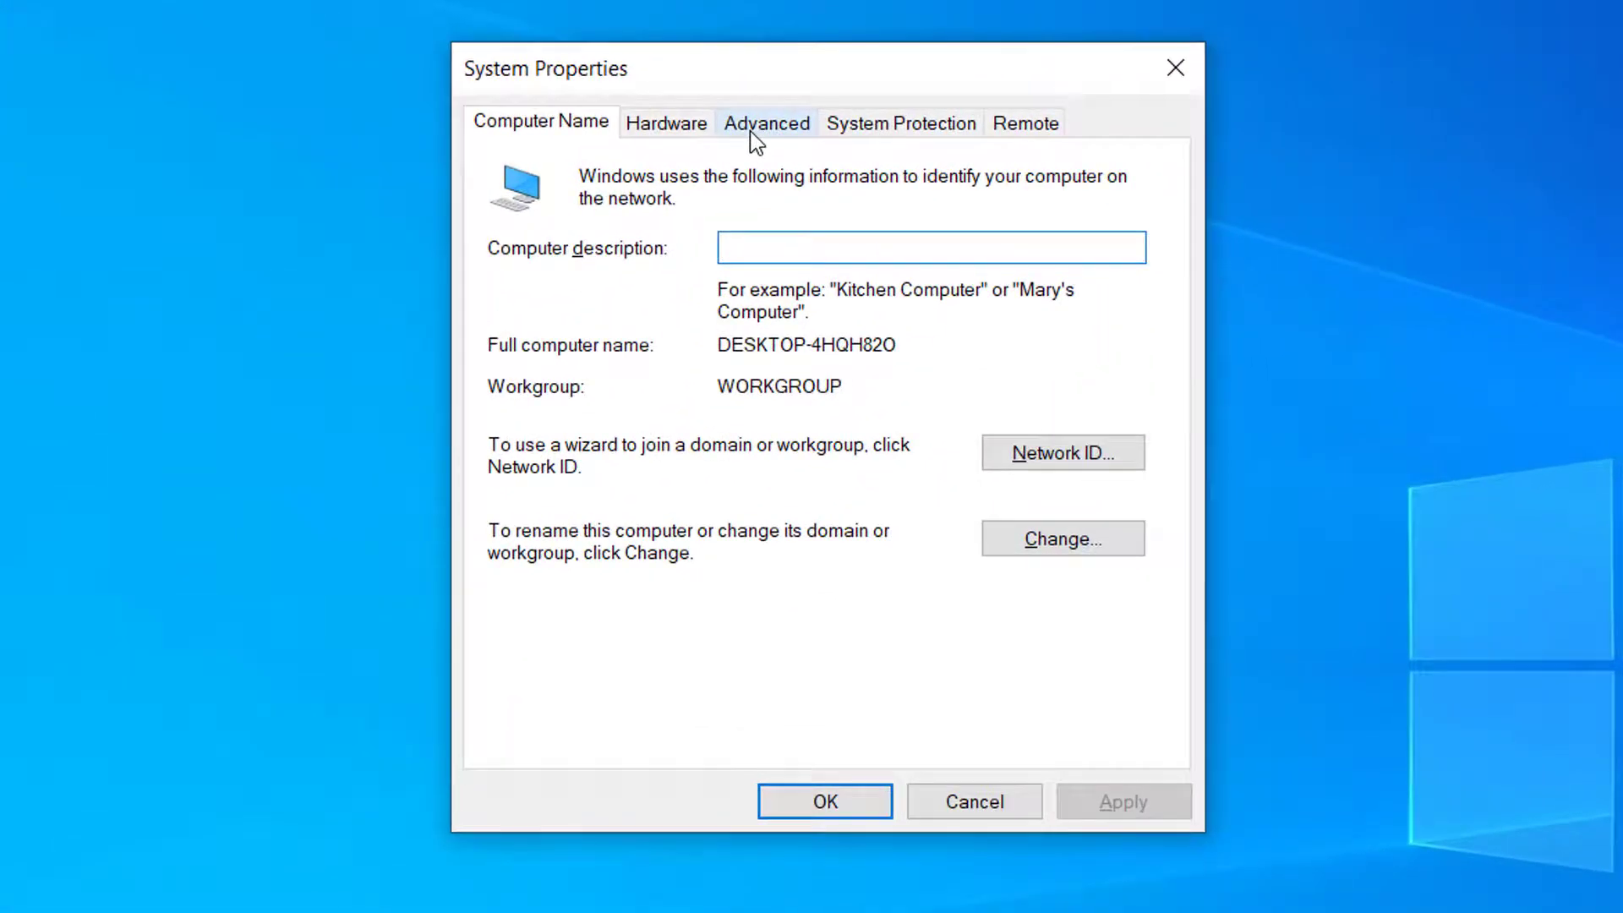
left_click(749, 132)
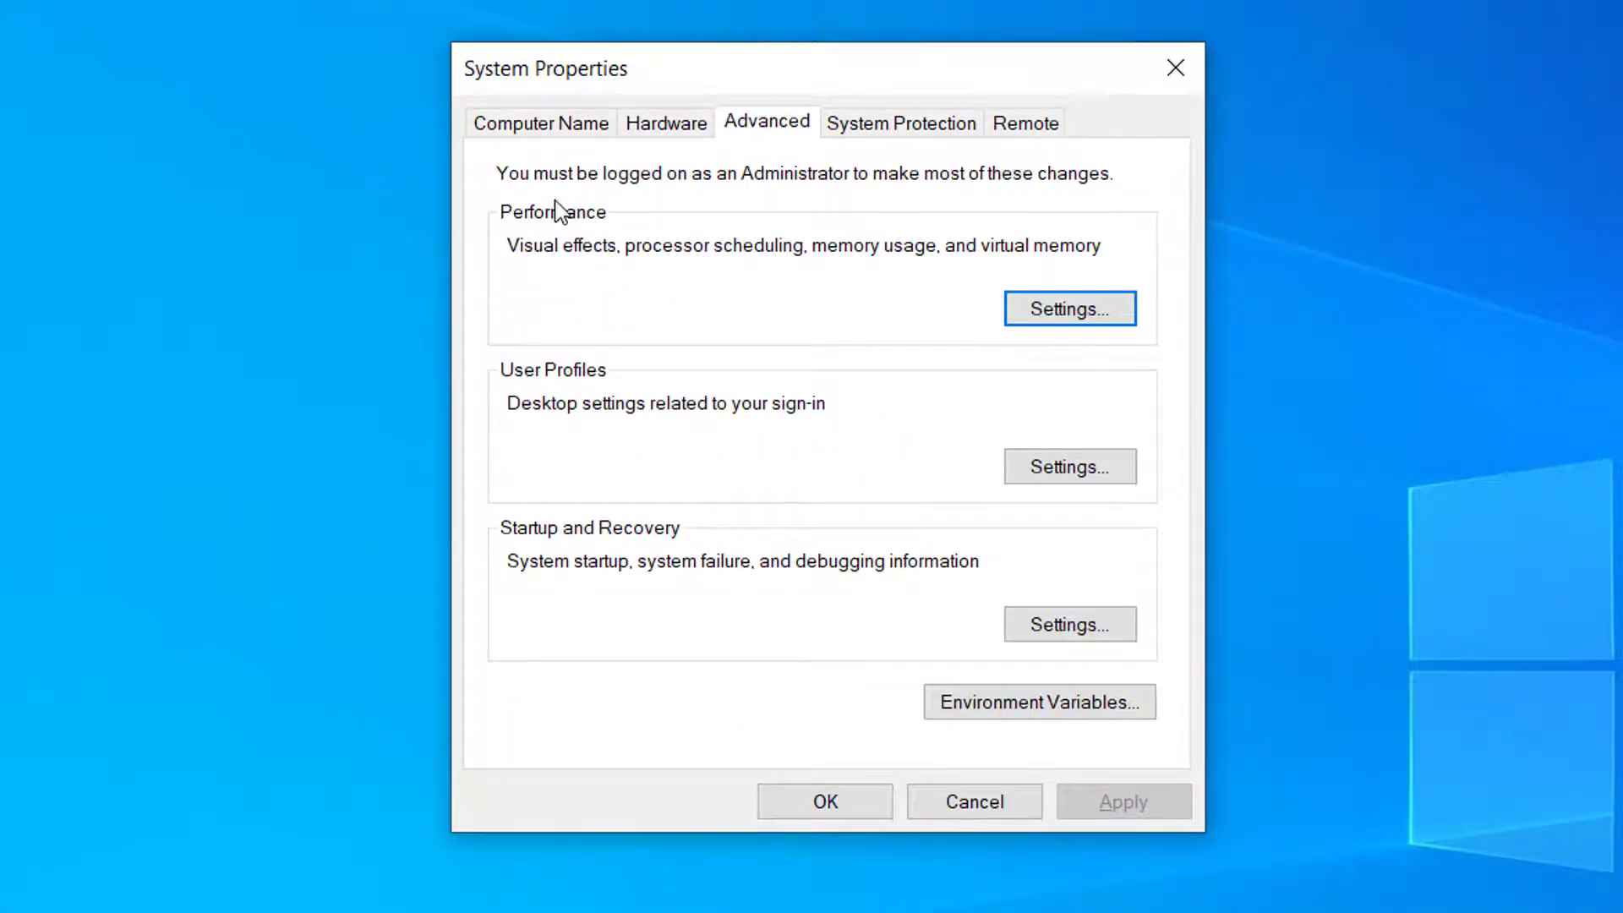
left_click(1068, 311)
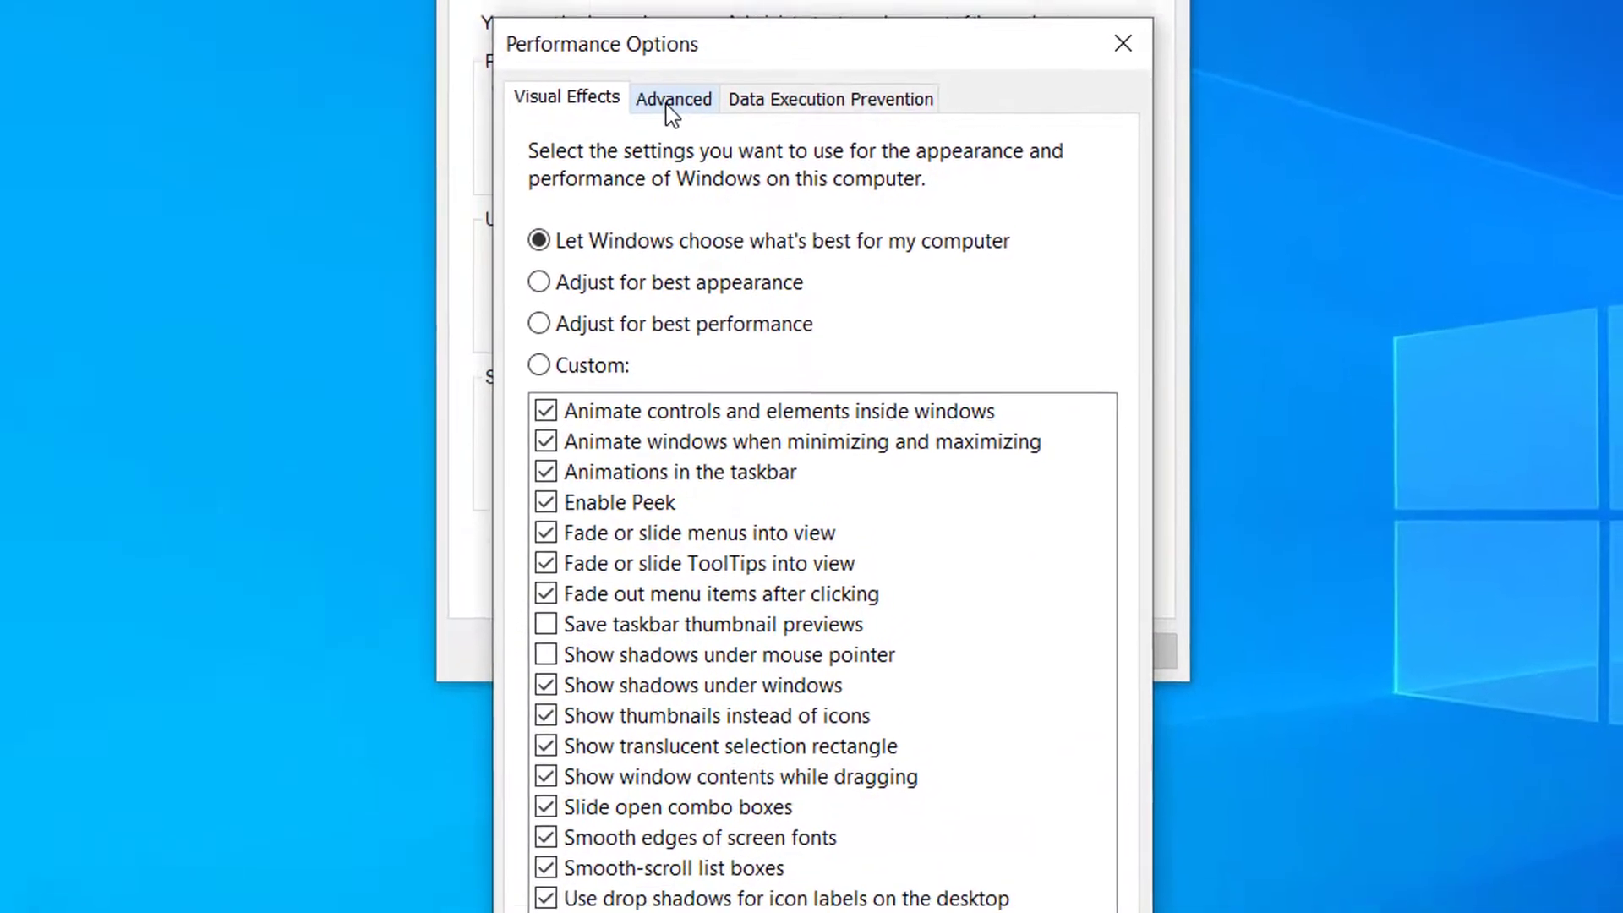
left_click(687, 255)
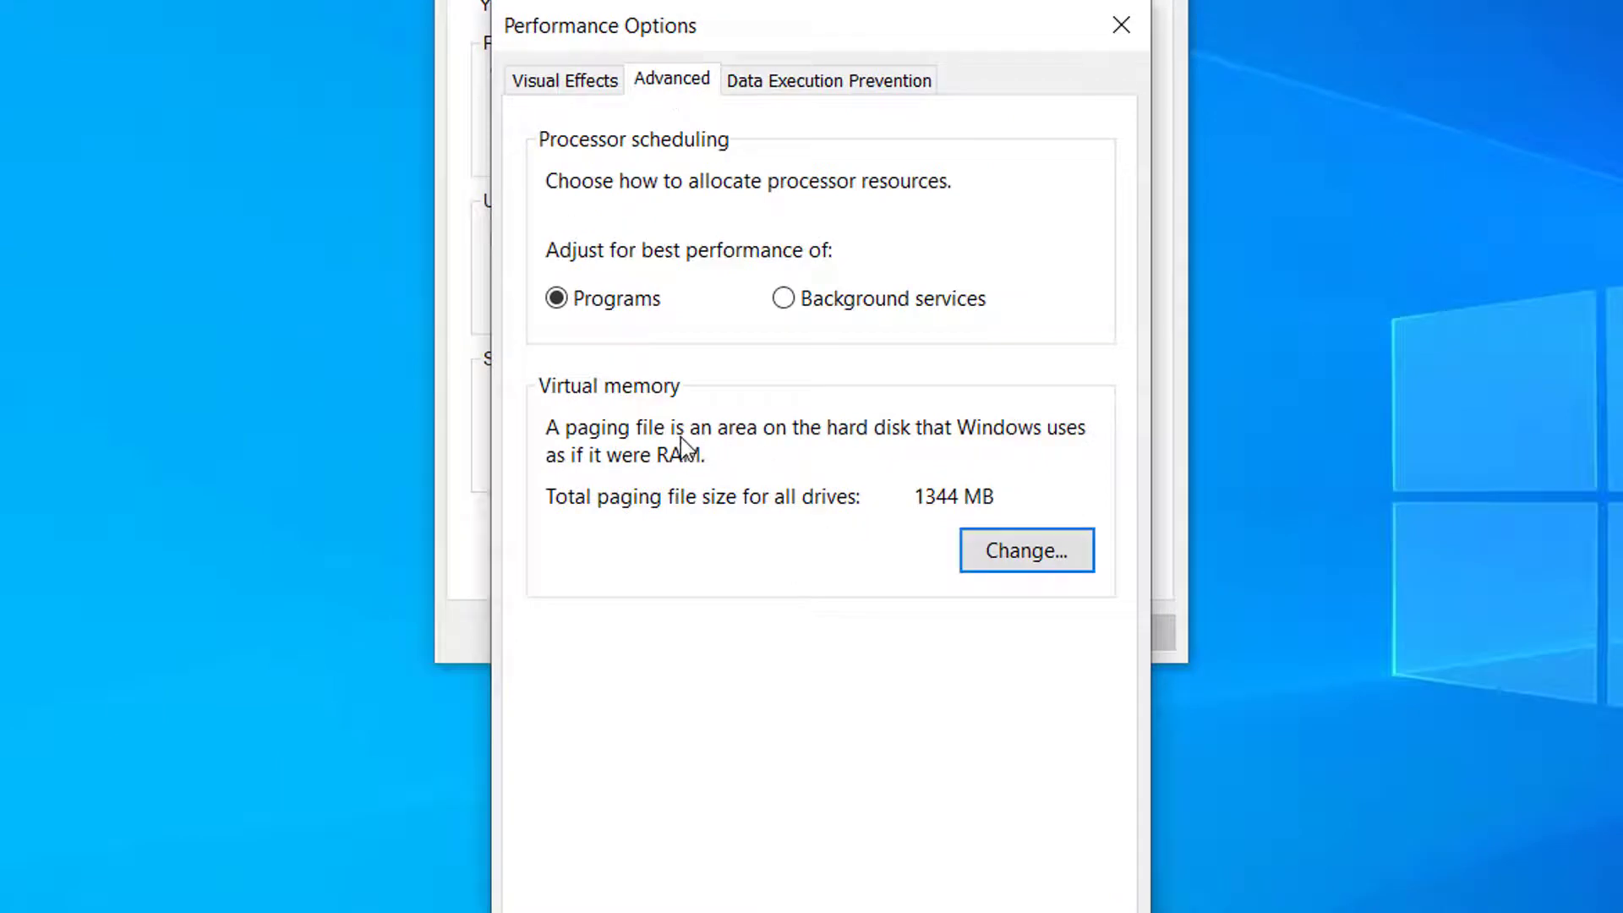
Disable automatic paging file management and set drive C: to No paging file, accepting the warning.
left_click(1003, 559)
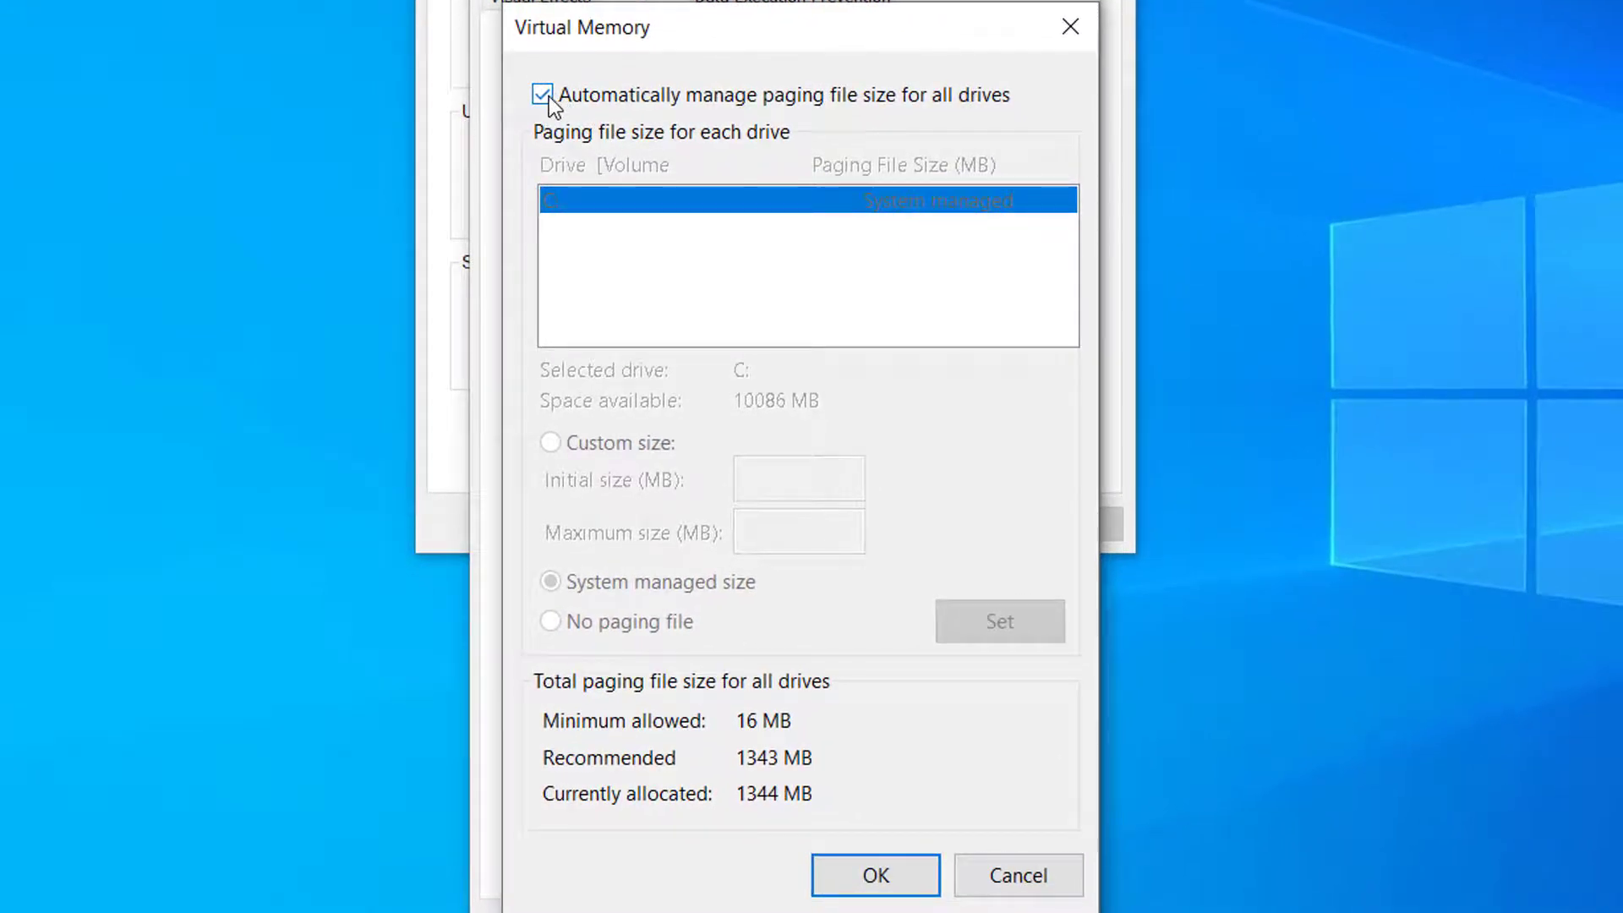
left_click(545, 97)
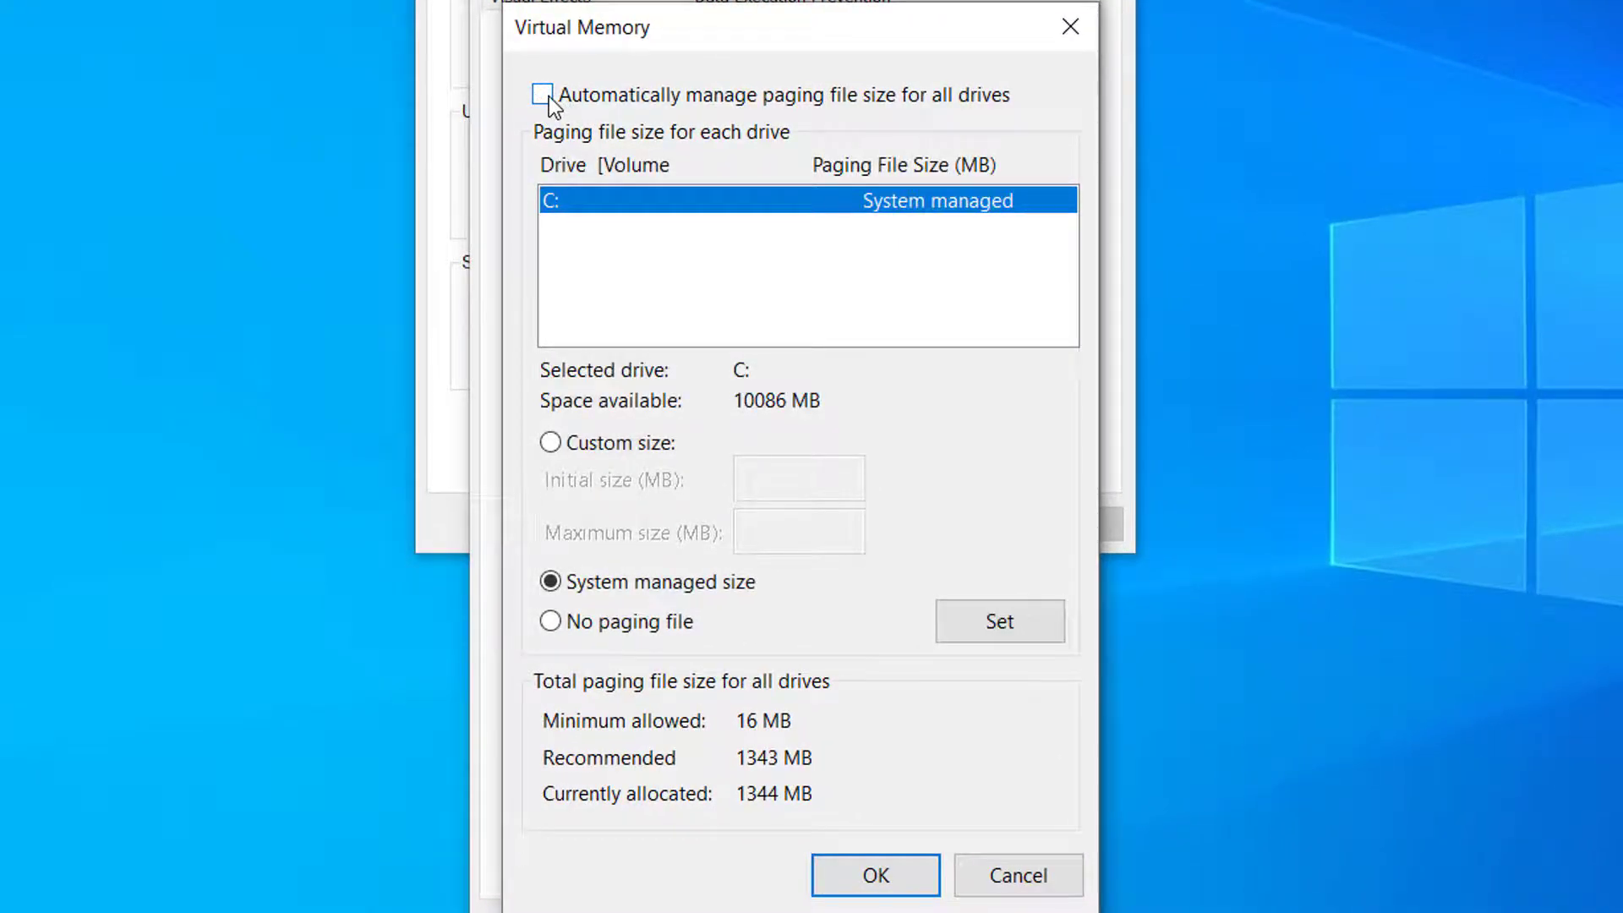
left_click(567, 628)
left_click(965, 638)
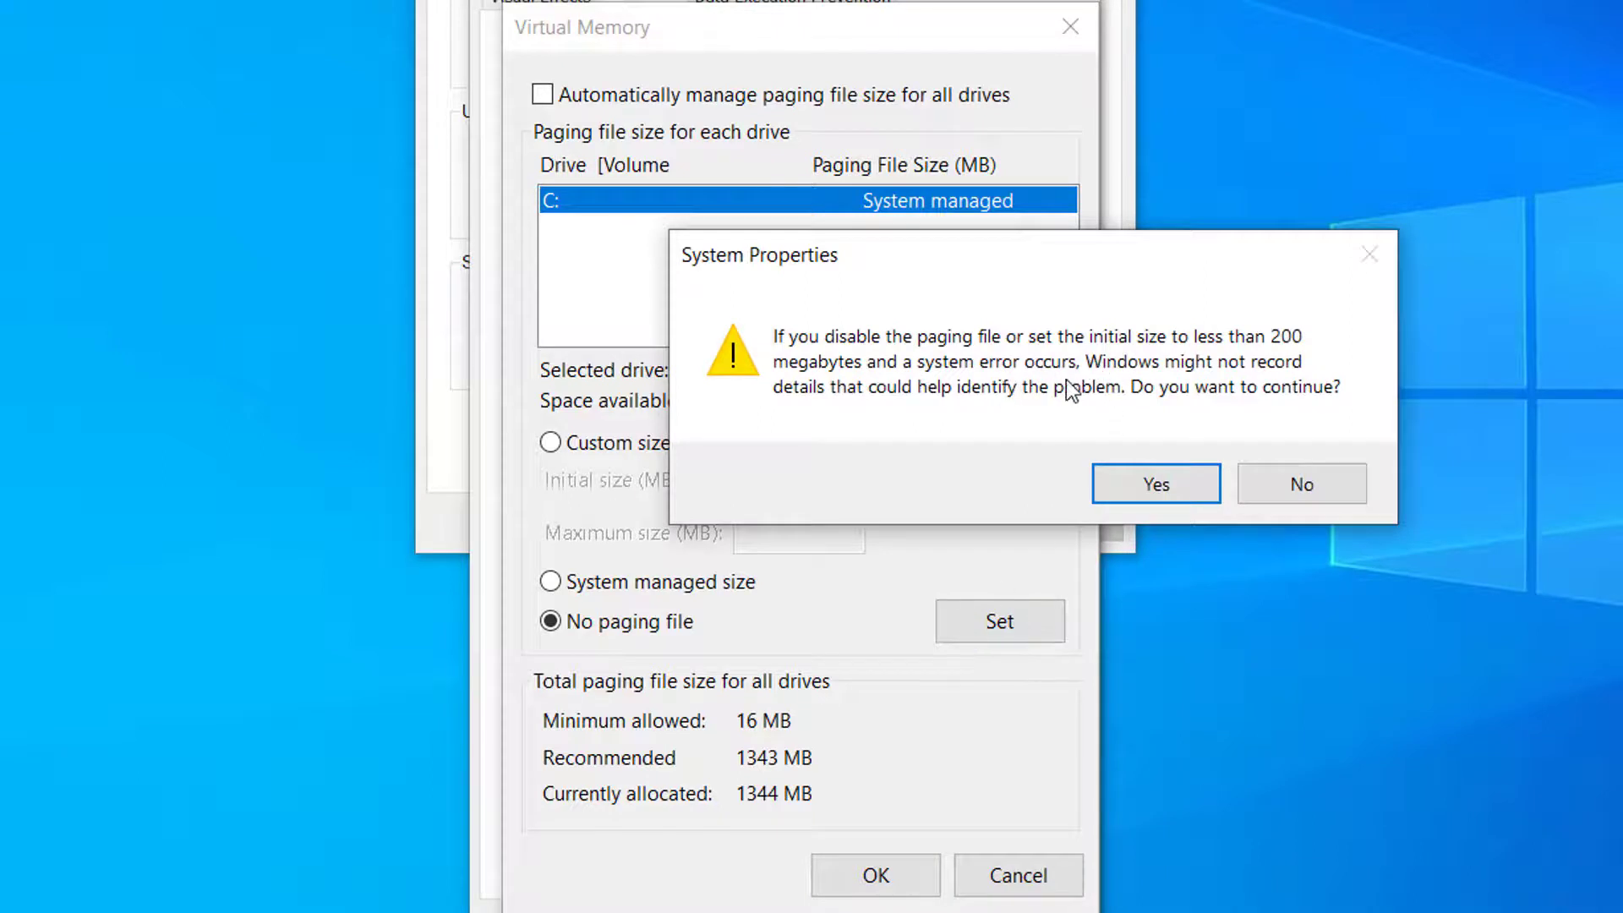
left_click(1161, 483)
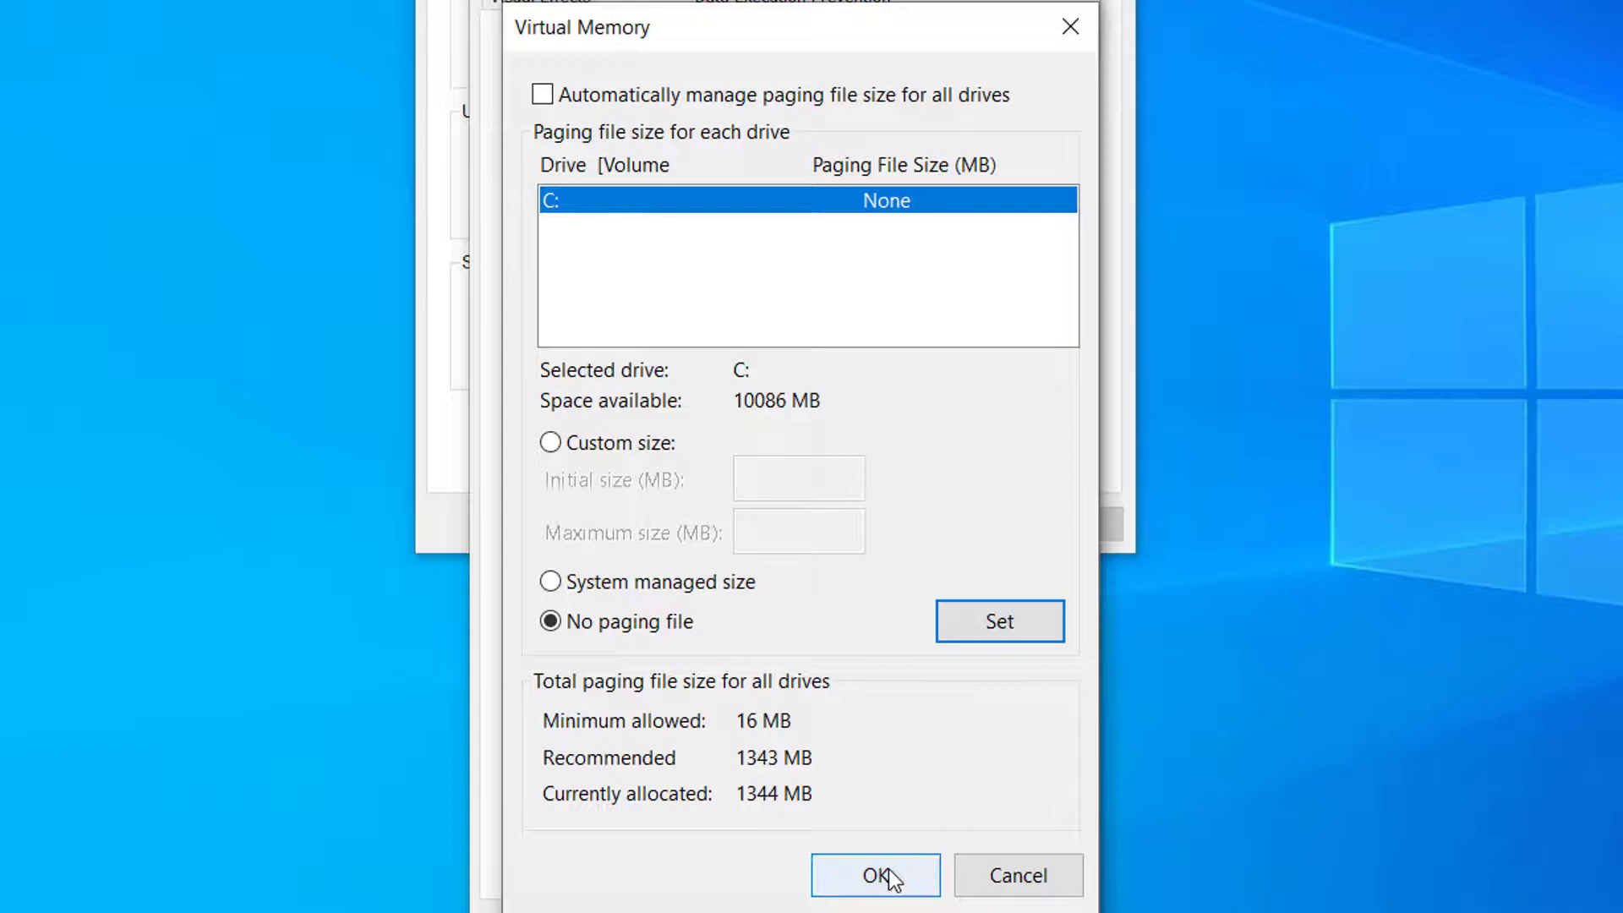
Confirm Virtual Memory, acknowledge the restart notice, apply Performance Options and close System Properties.
left_click(879, 874)
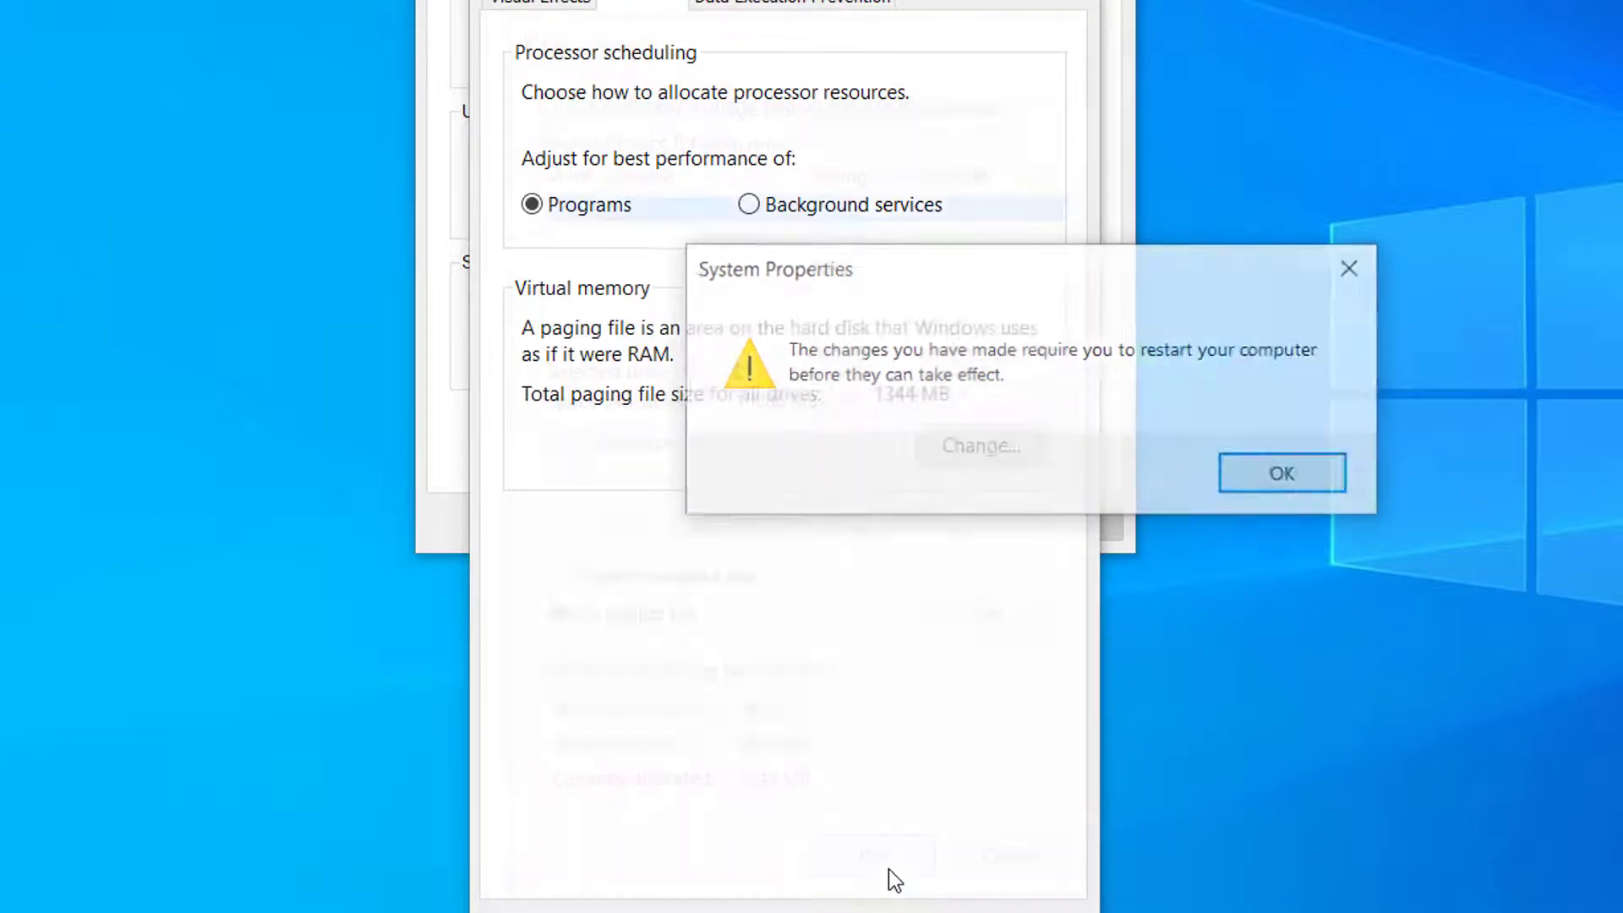
left_click(1271, 478)
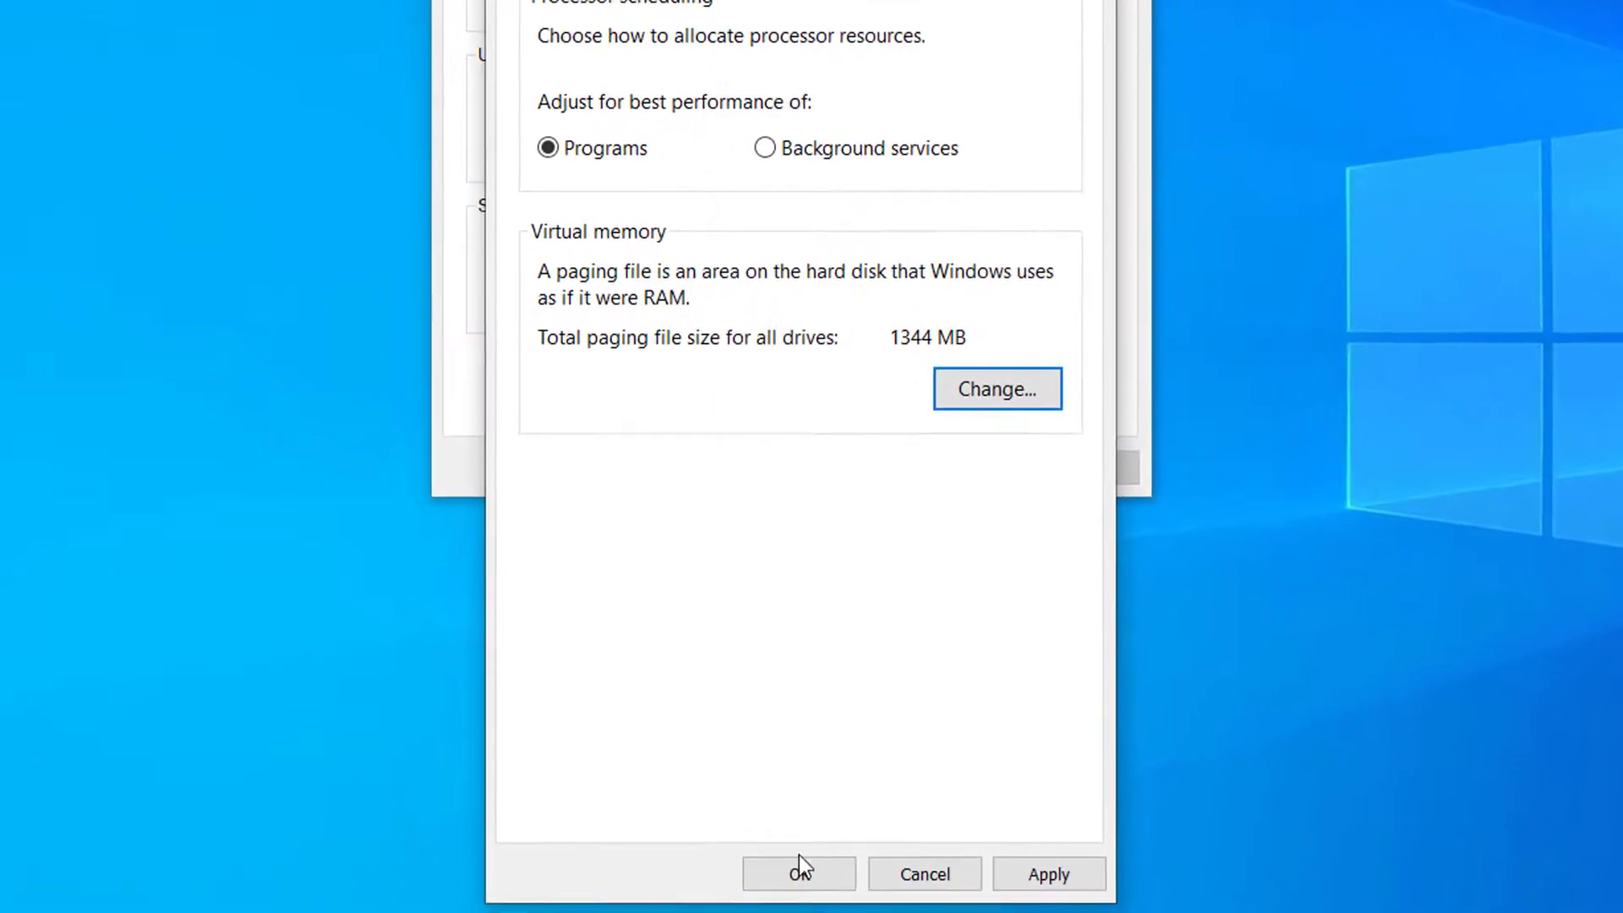
left_click(1034, 875)
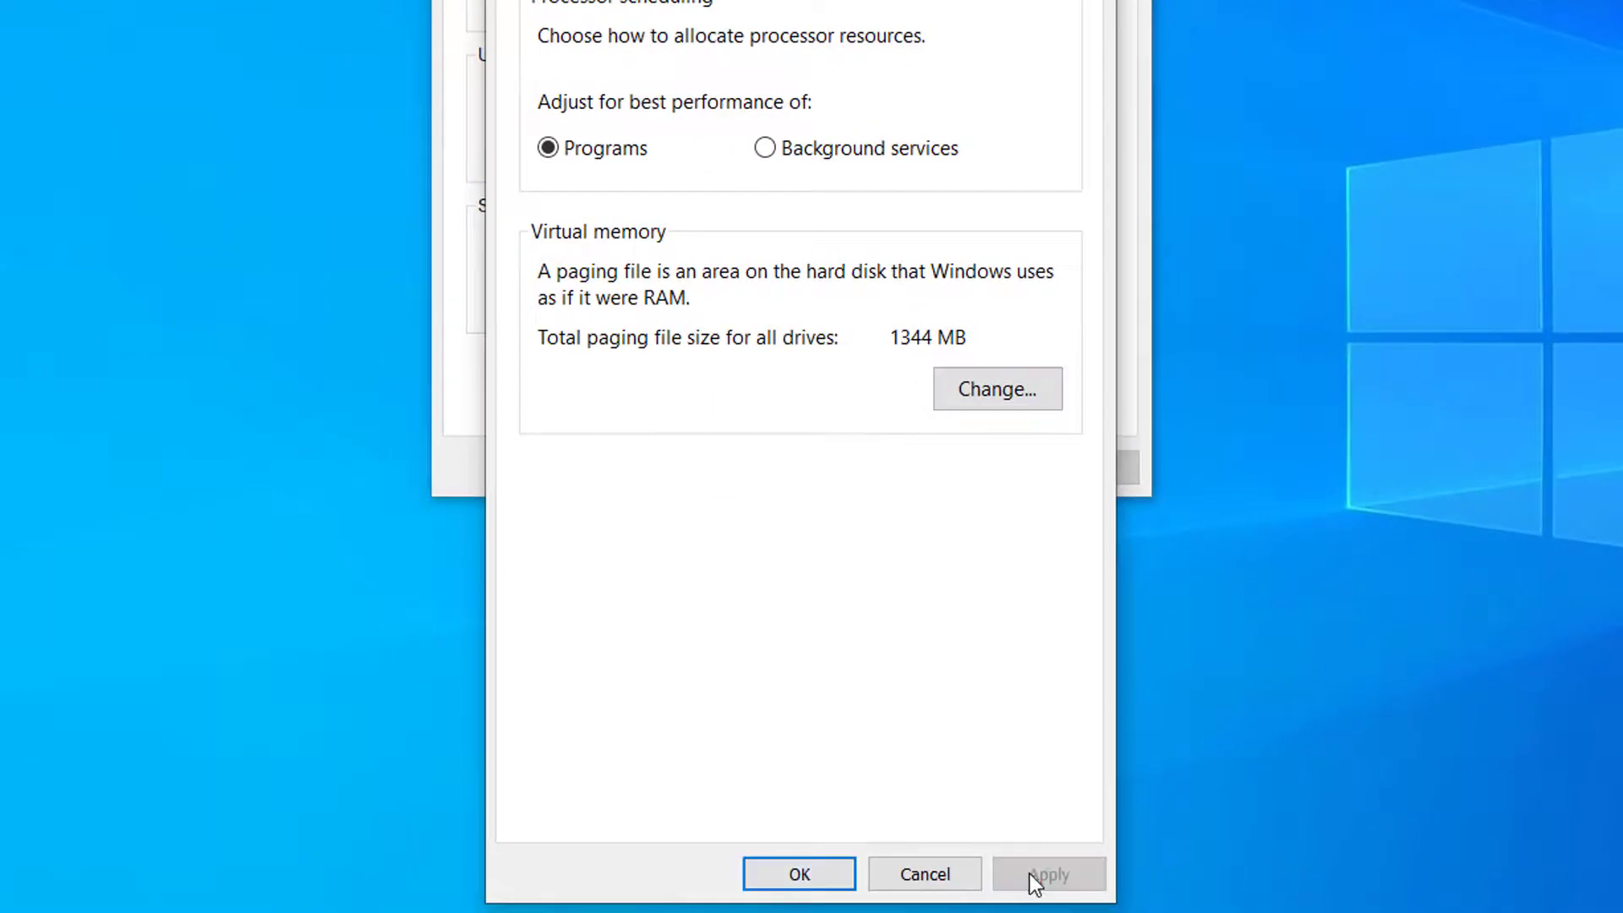
left_click(796, 877)
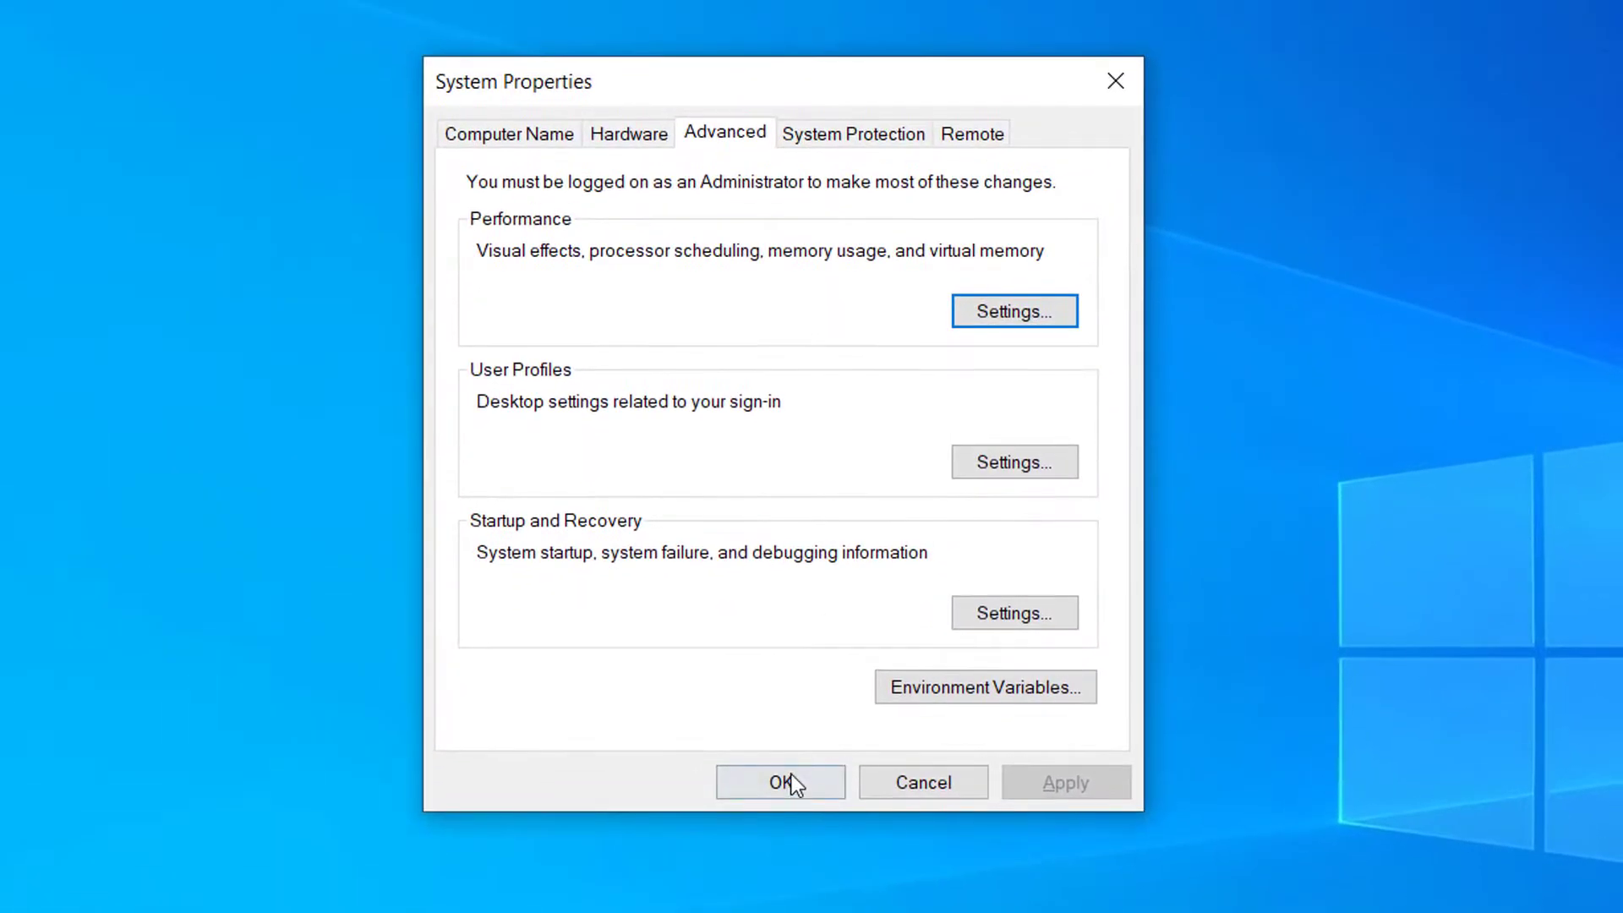
left_click(788, 778)
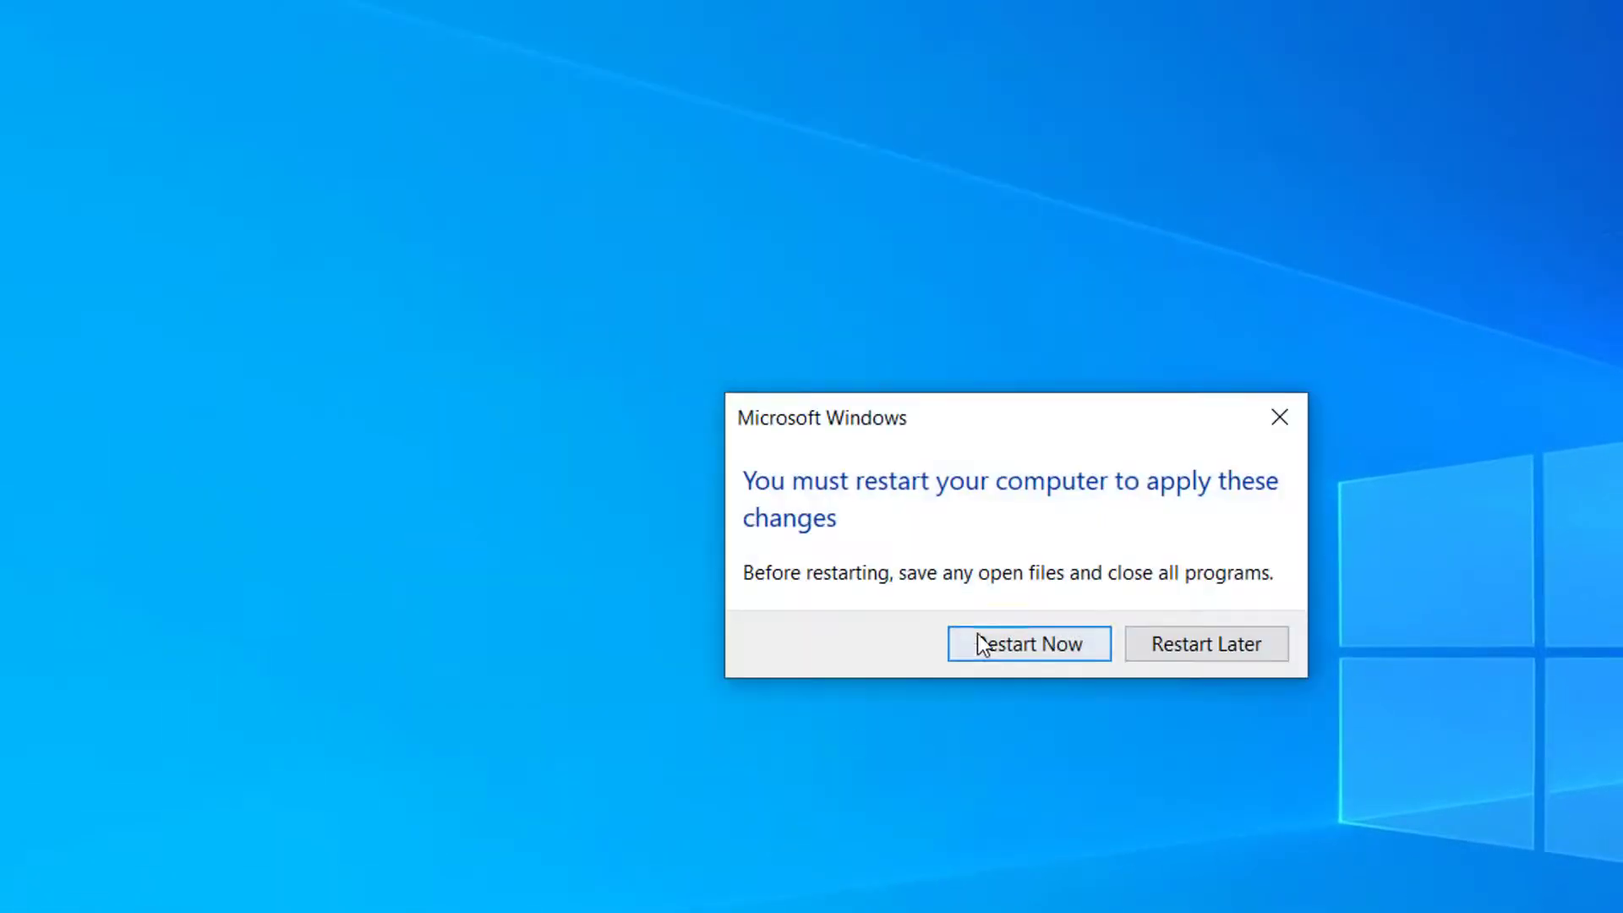